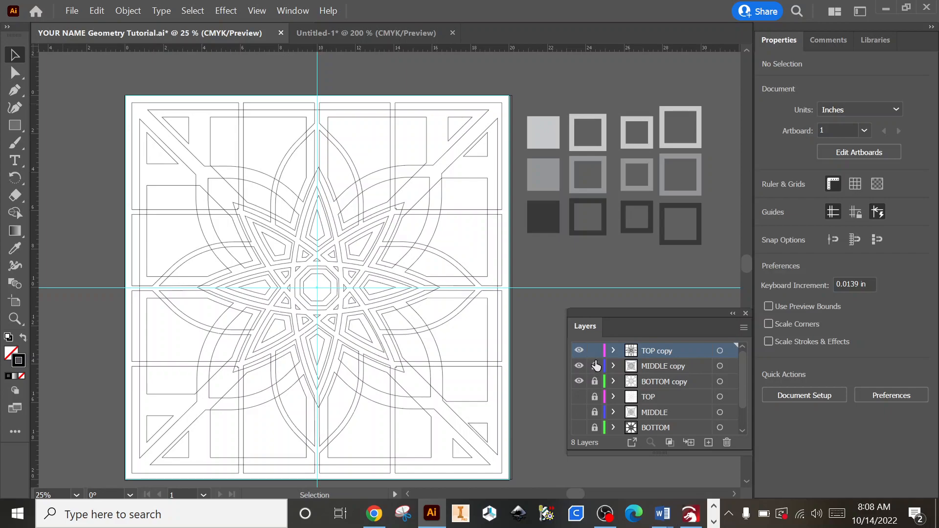
Step: Hide the TOP copy, MIDDLE copy and BOTTOM copy layers and show the TOP, MIDDLE and BOTTOM layers
click(580, 351)
click(579, 366)
click(580, 381)
click(579, 396)
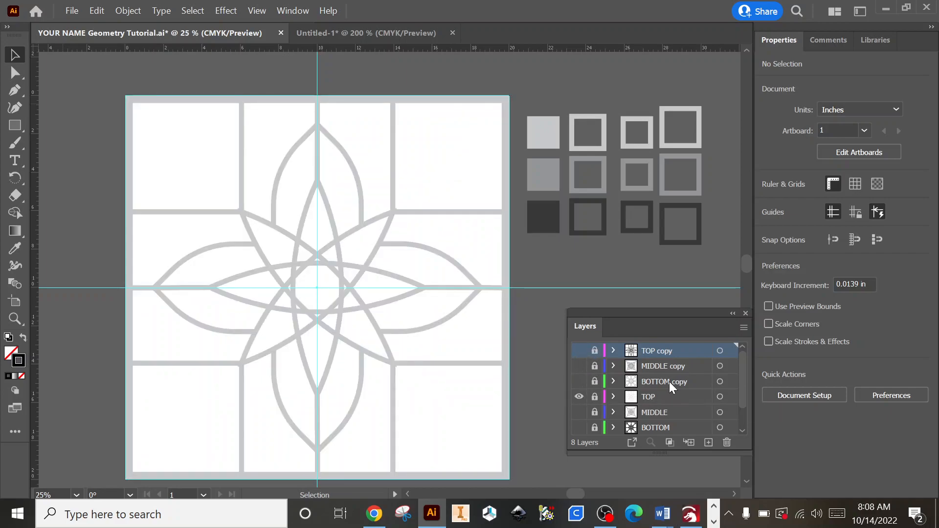
scroll(581, 398, down, 3)
click(579, 381)
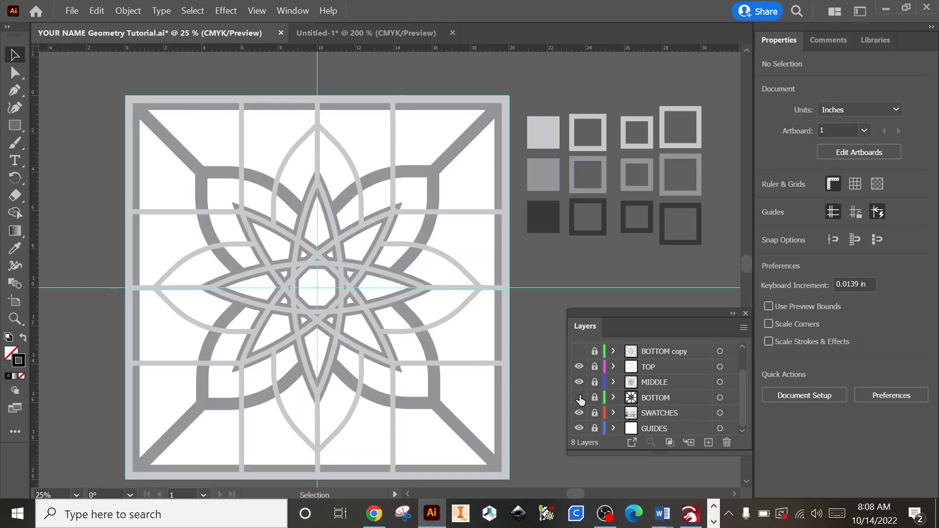
click(579, 397)
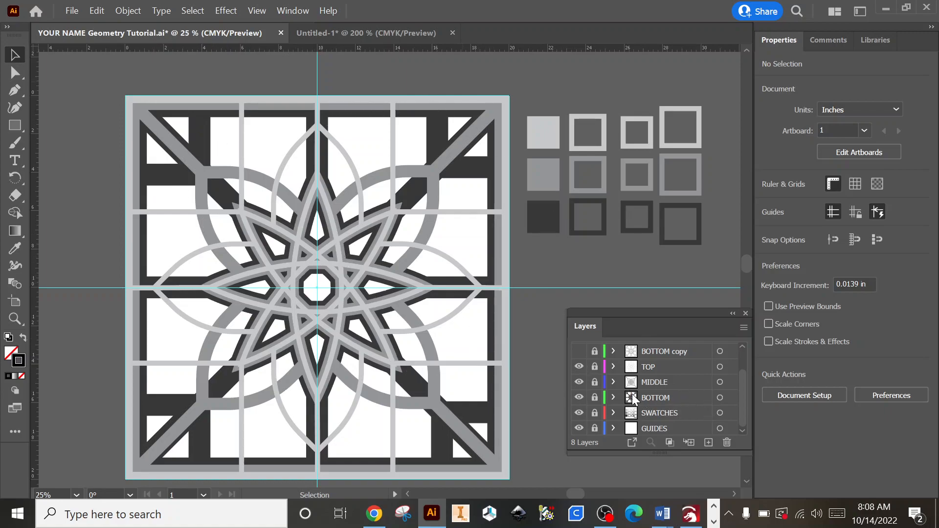
Step: Hide the TOP and BOTTOM layers, then unlock the MIDDLE layer and make it the active layer
click(579, 367)
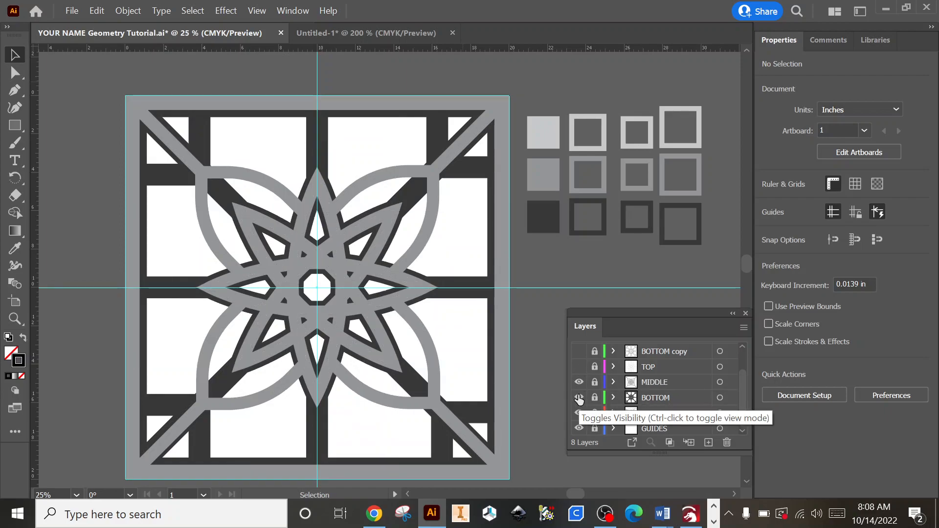
click(579, 398)
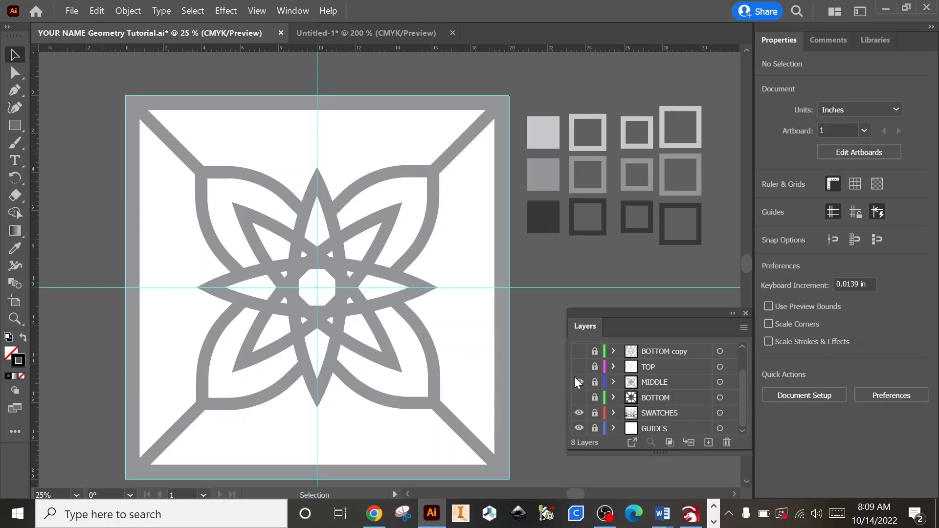
click(596, 383)
click(689, 384)
Step: Sample the stroke appearance of the first medium-gray outline swatch with the Eyedropper, with nothing selected
scroll(171, 147, up, 2)
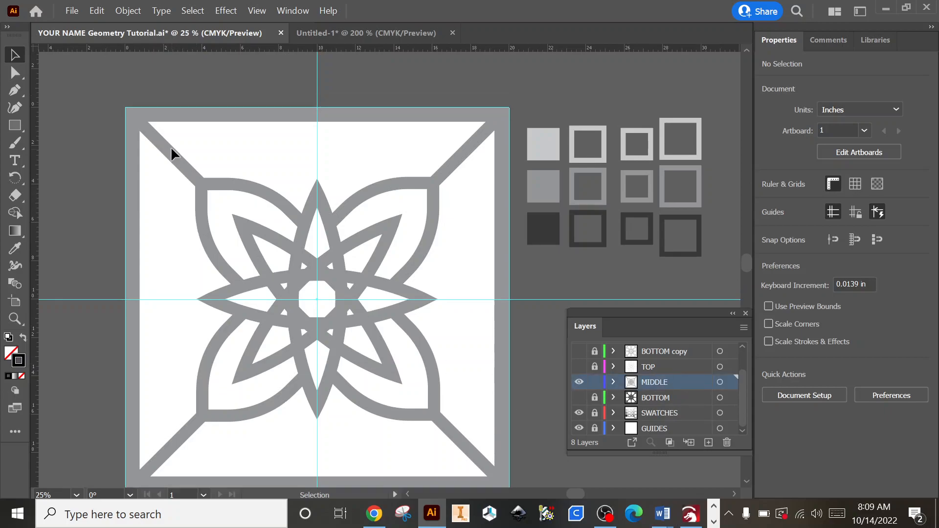
scroll(168, 149, down, 3)
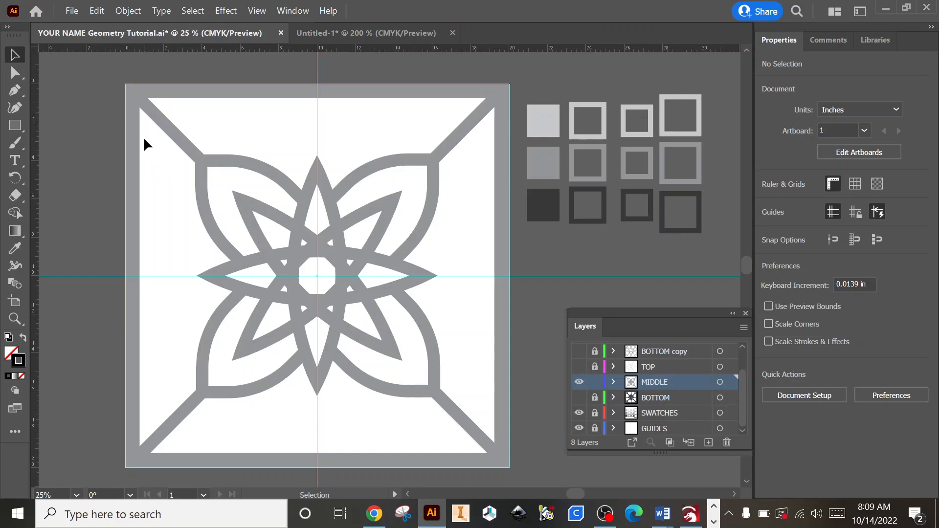
key(ctrl+equal)
key(ctrl+equal)
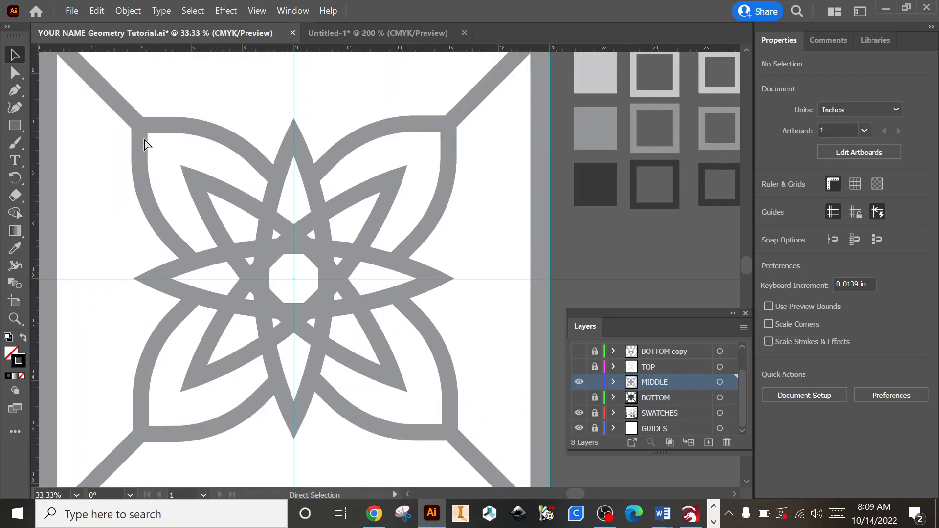
drag(142, 145, 477, 367)
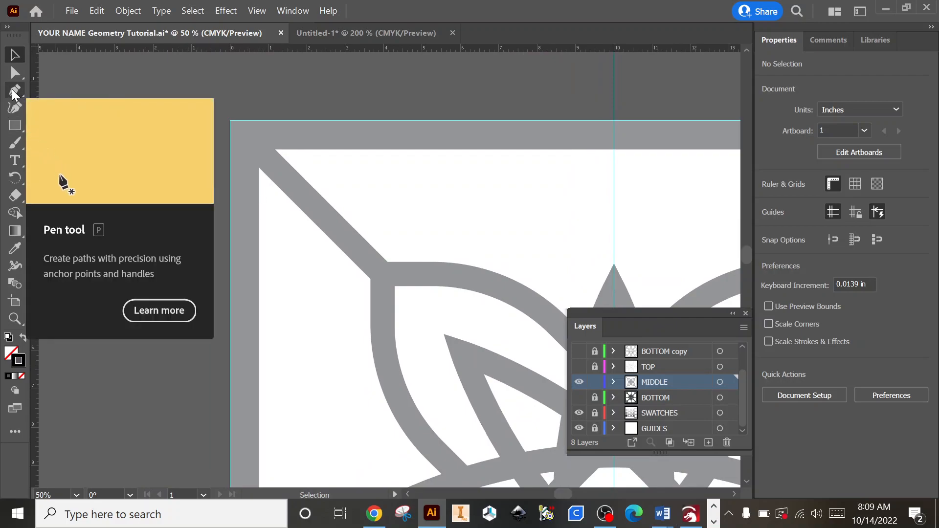
scroll(457, 298, down, 3)
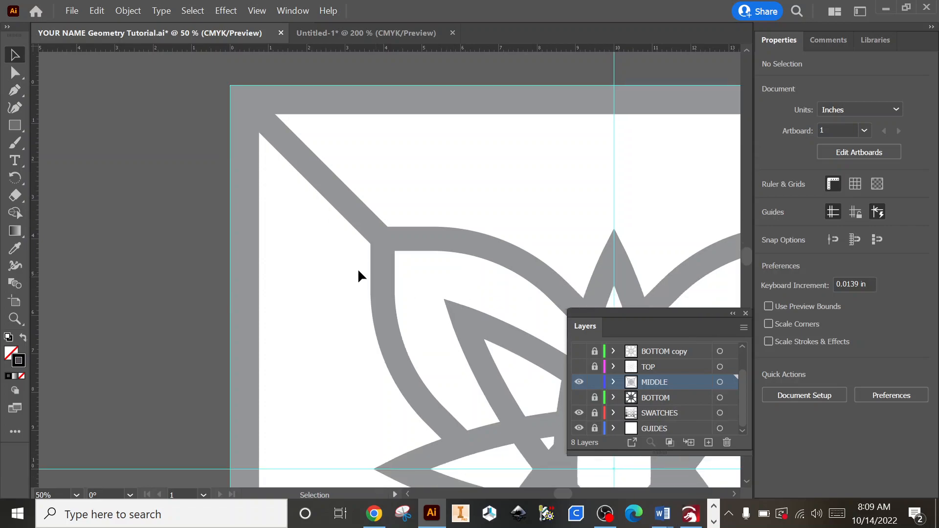
click(15, 249)
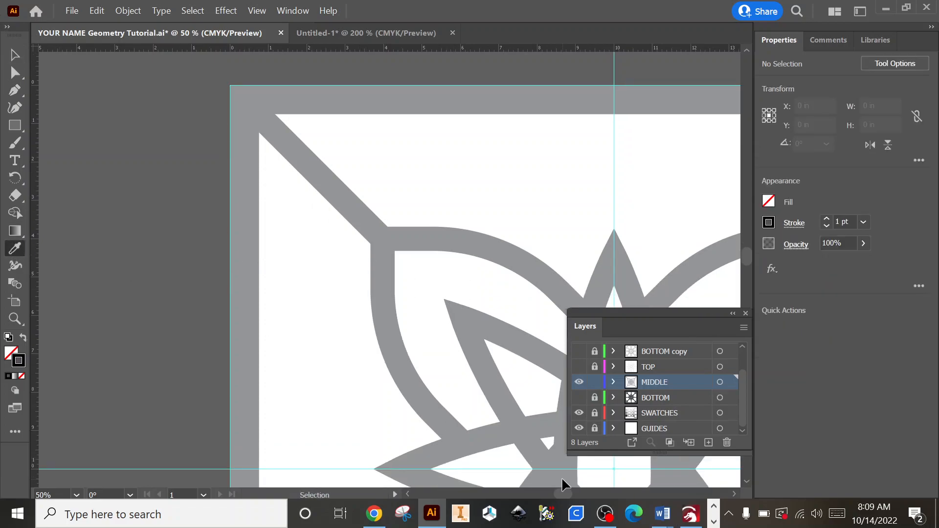
key(ctrl+0)
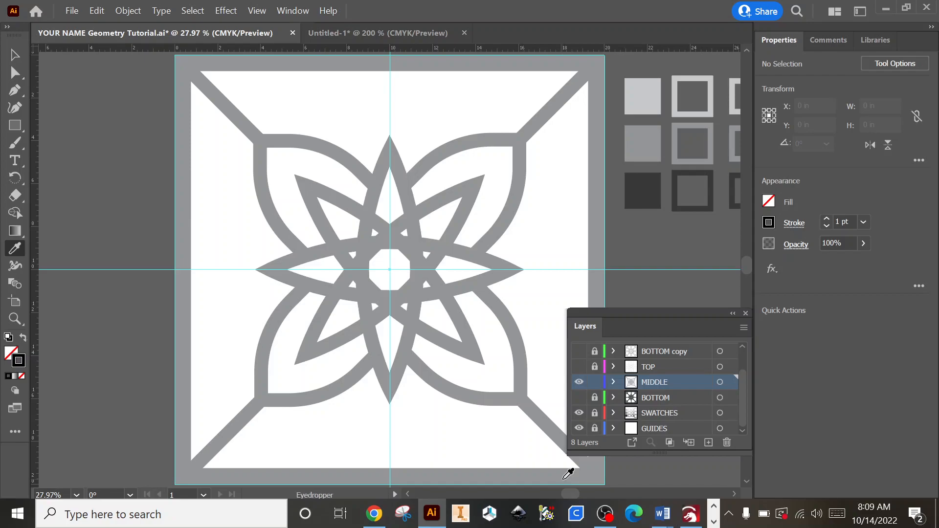
click(676, 146)
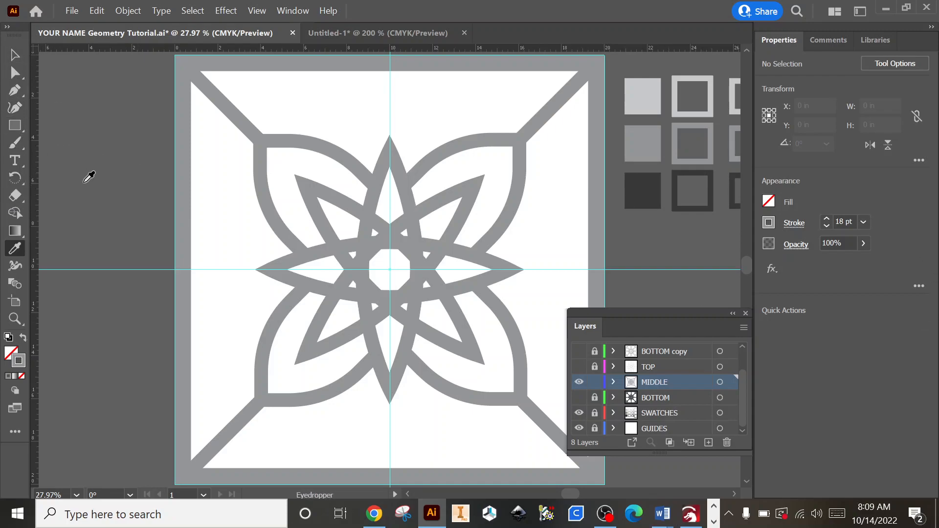
Step: Draw a straight two-segment Pen path below the upper-left diagonal bar, with both ends on the bar's centerline
key(ctrl+equal)
key(ctrl+equal)
key(ctrl+equal)
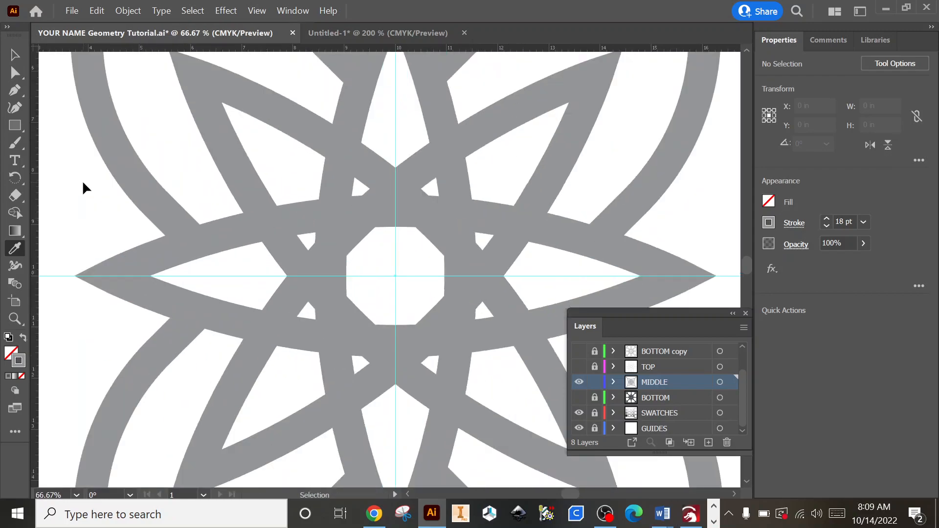
key(space)
drag(84, 182, 344, 514)
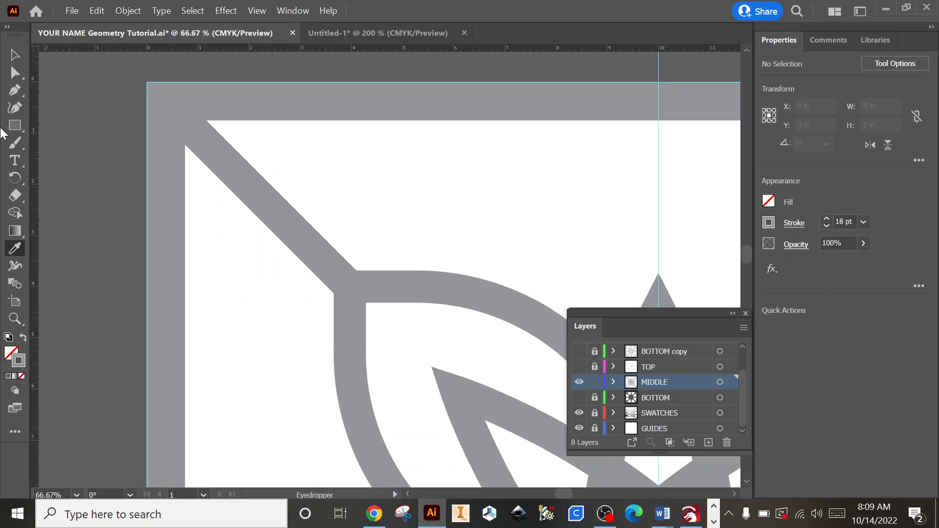
click(14, 90)
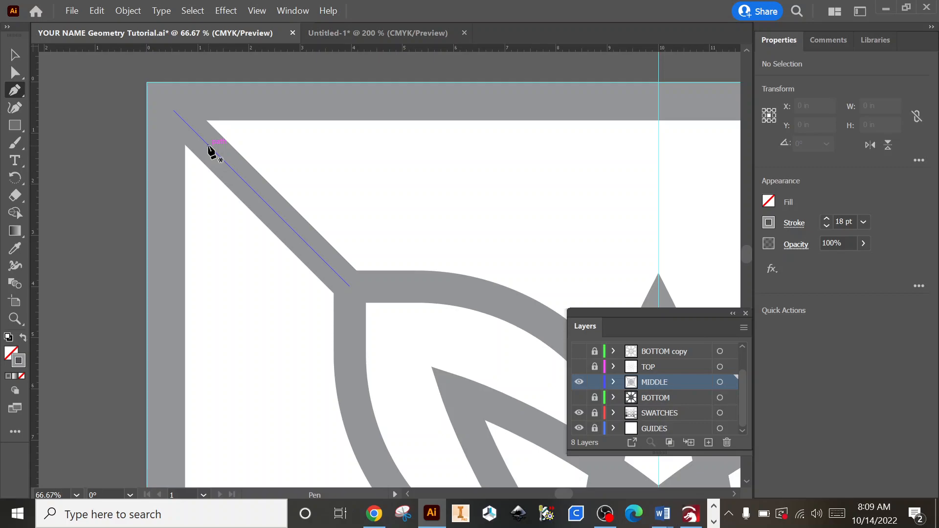
click(208, 145)
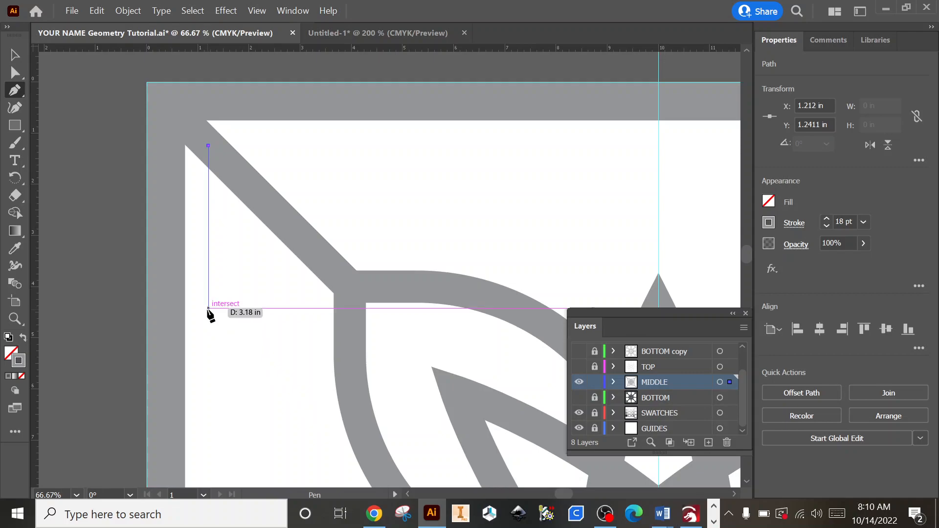
click(209, 308)
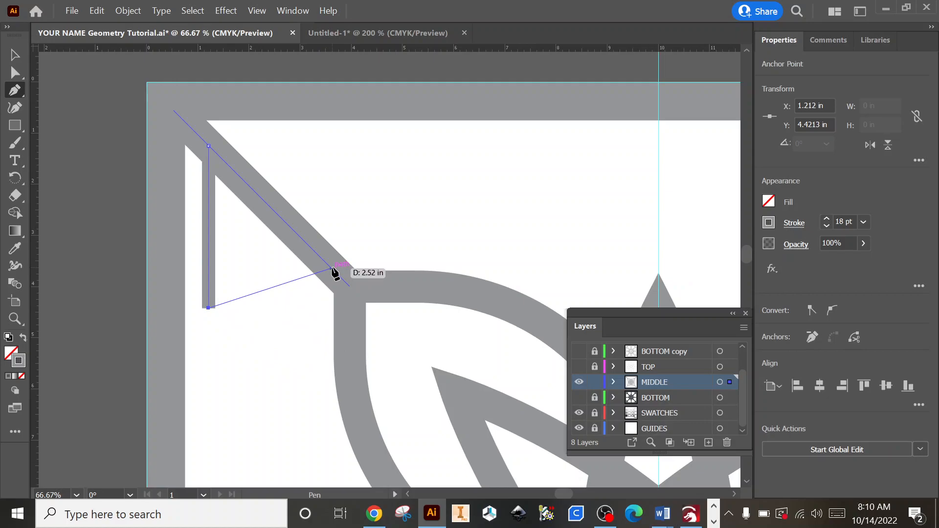
click(332, 268)
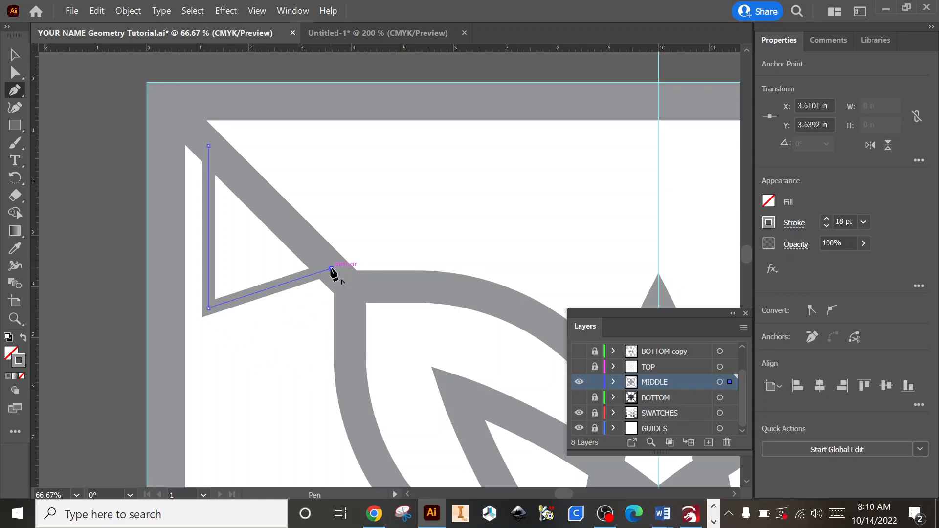
Step: Try to convert the path's lower corner anchor into a smooth curve by pulling out handles, and undo it
key(Escape)
key(alt)
alt+click(209, 308)
drag(208, 309, 242, 351)
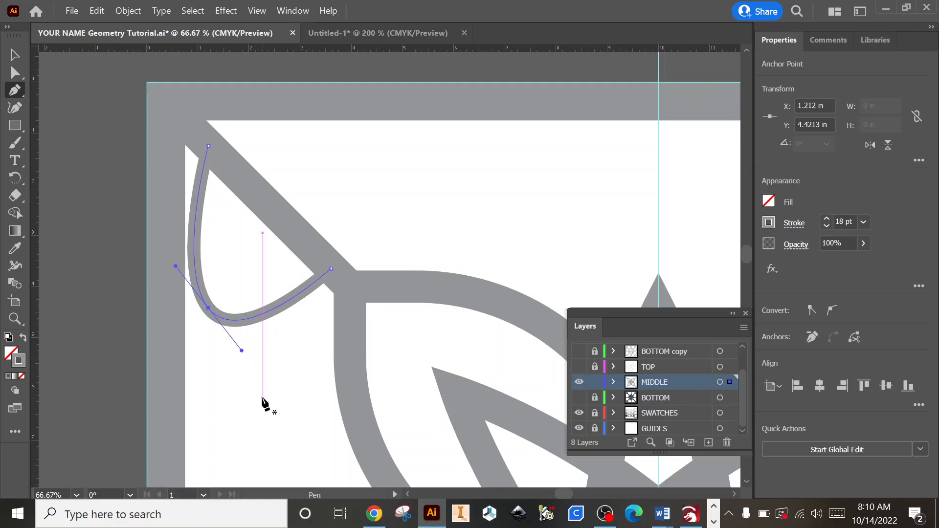
key(ctrl+z)
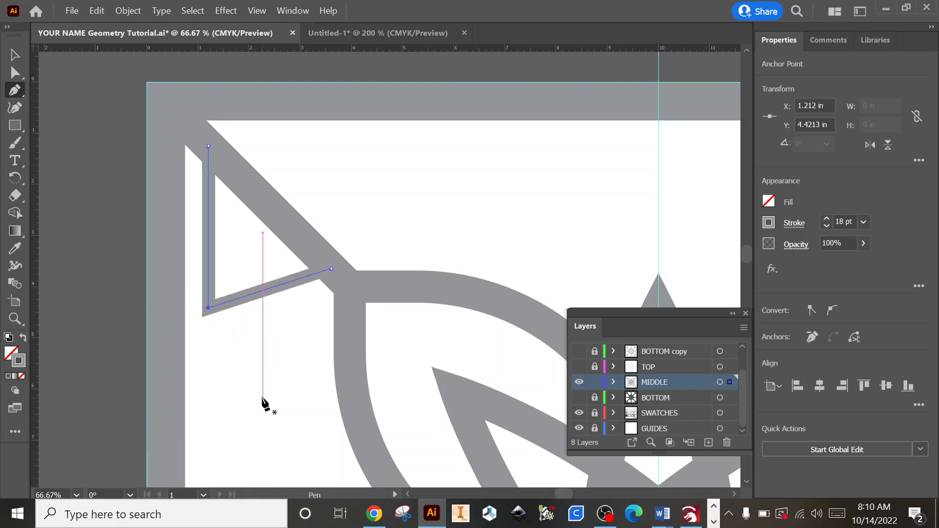
Step: Try to round the straight path's lower corner with its live corner control, and undo the rounding
click(14, 74)
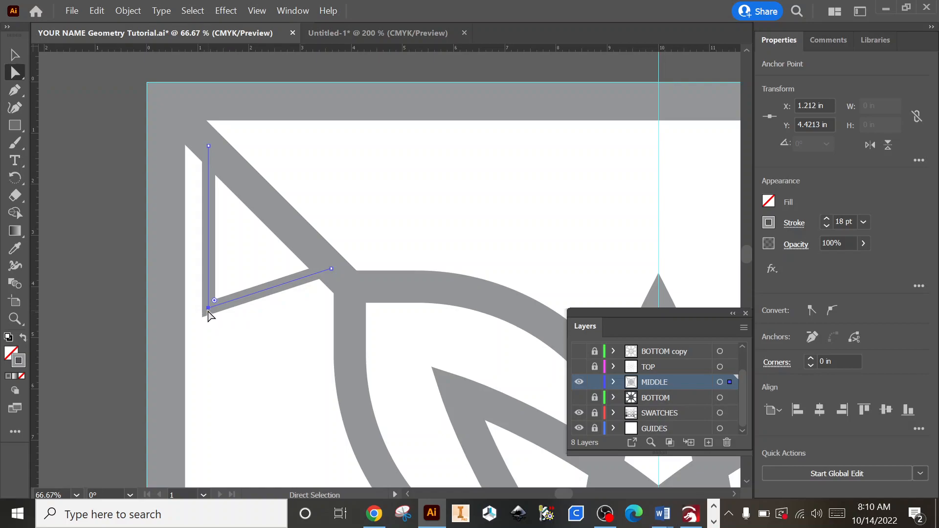
drag(214, 301, 245, 232)
key(ctrl+z)
Step: Delete the straight two-segment path, including its remaining anchor point on the diagonal bar
key(Delete)
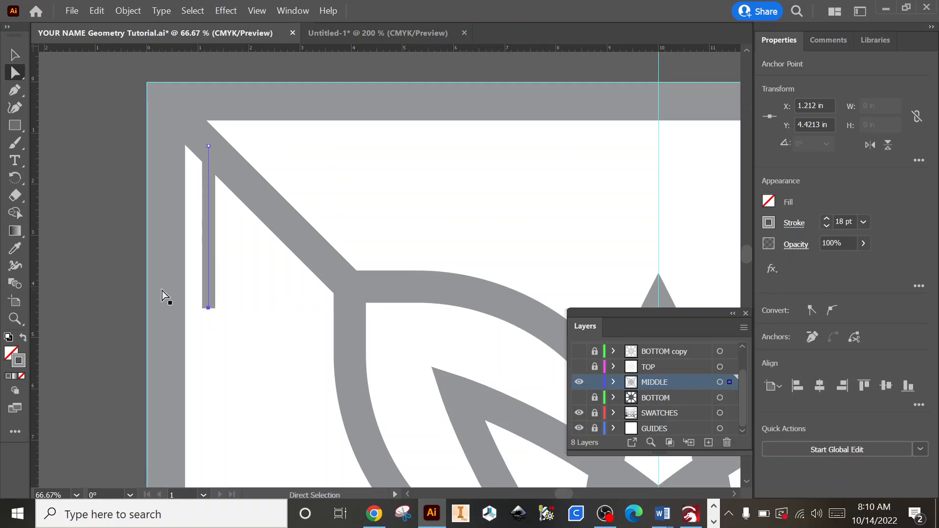
key(Delete)
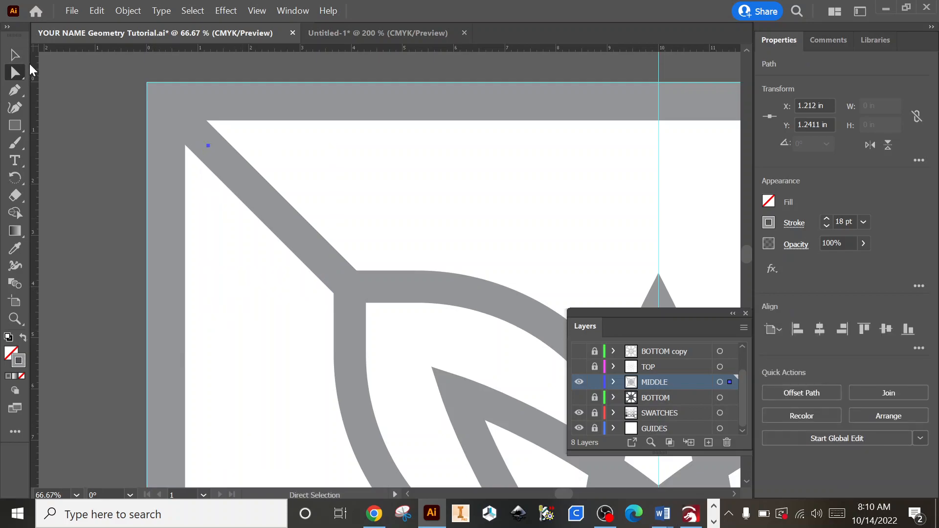
click(15, 90)
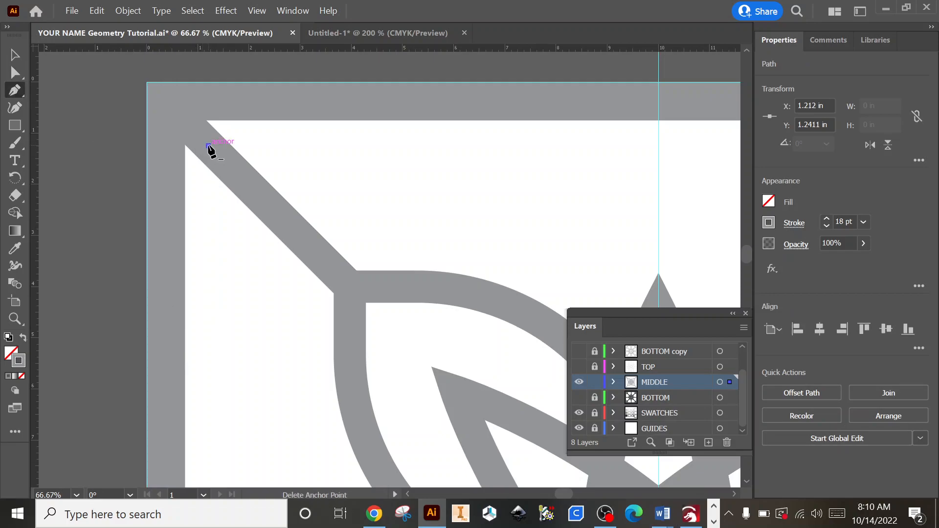
click(209, 145)
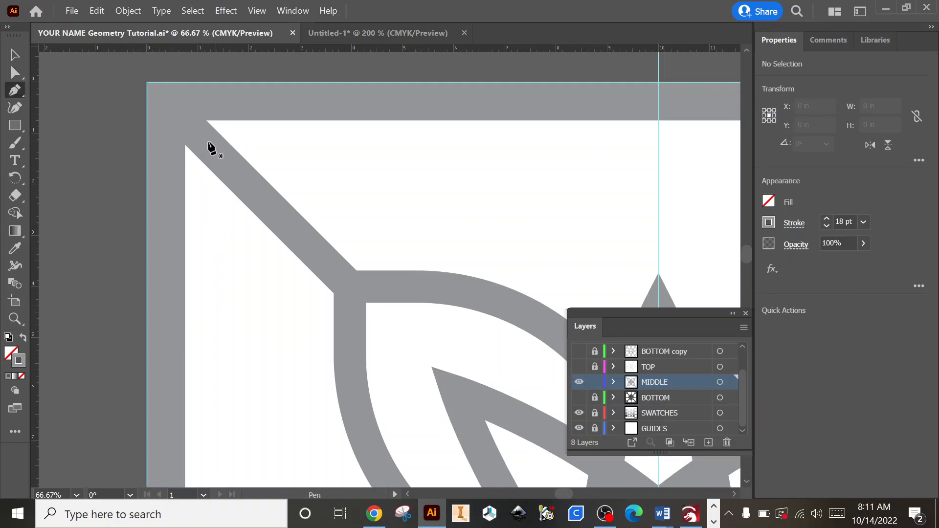
Step: Draw a curved three-anchor Pen path about 2.6 by 2.7 in bulging below the upper-left diagonal, ending on the bar near the petal tip
click(208, 145)
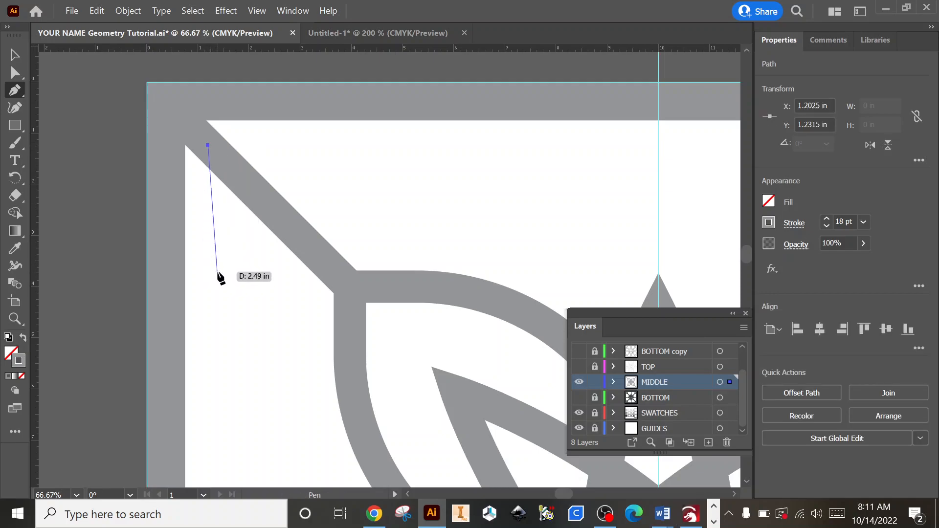
mouse_move(219, 266)
mouse_down()
mouse_move(237, 291)
mouse_move(274, 303)
mouse_move(251, 304)
mouse_up()
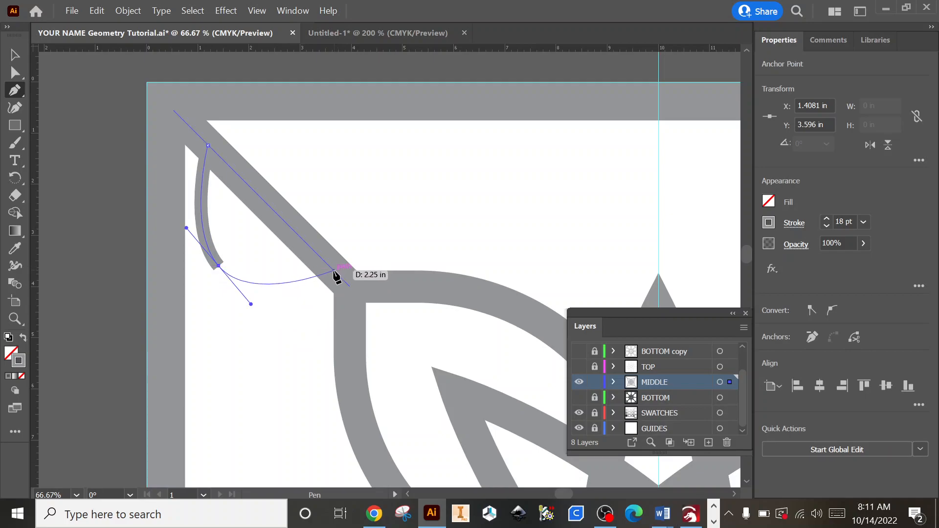
click(334, 273)
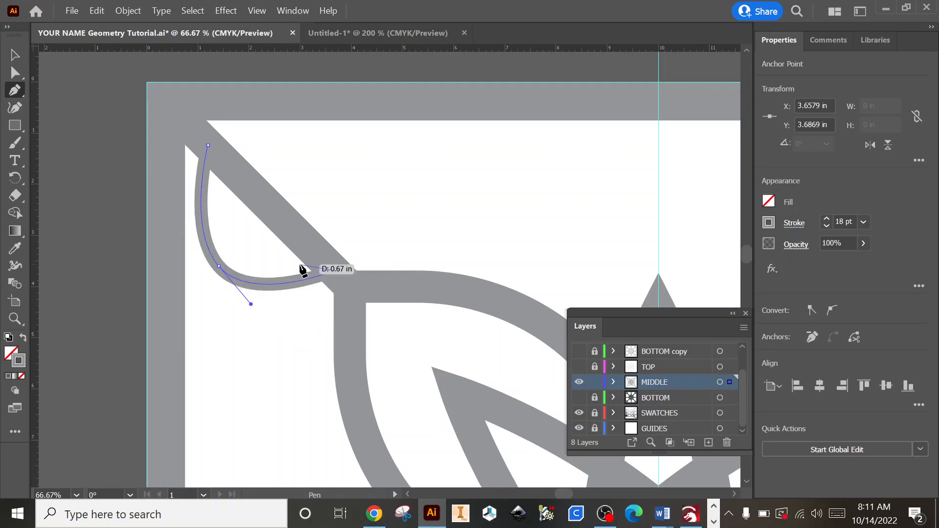
Step: Select the new curved path and set its stroke weight to 45 pt
click(16, 54)
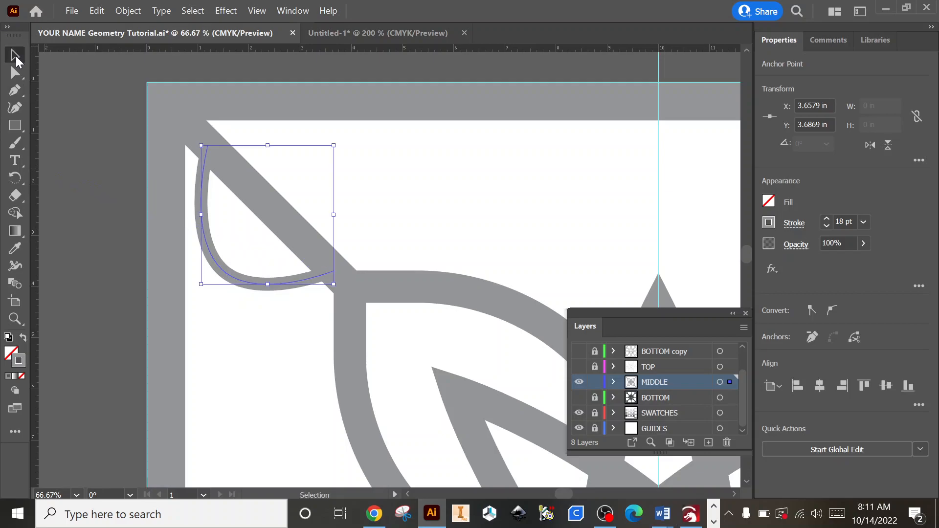
click(216, 266)
double_click(843, 221)
text(45)
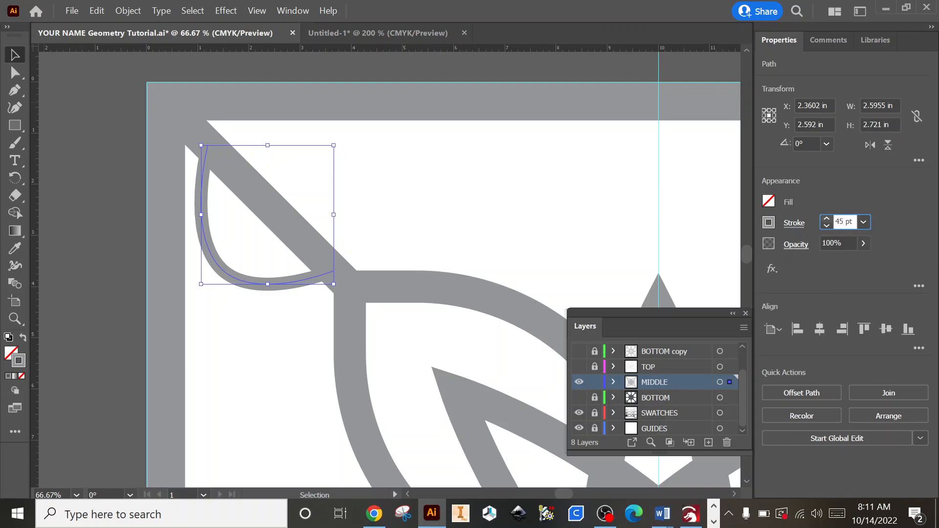
key(Return)
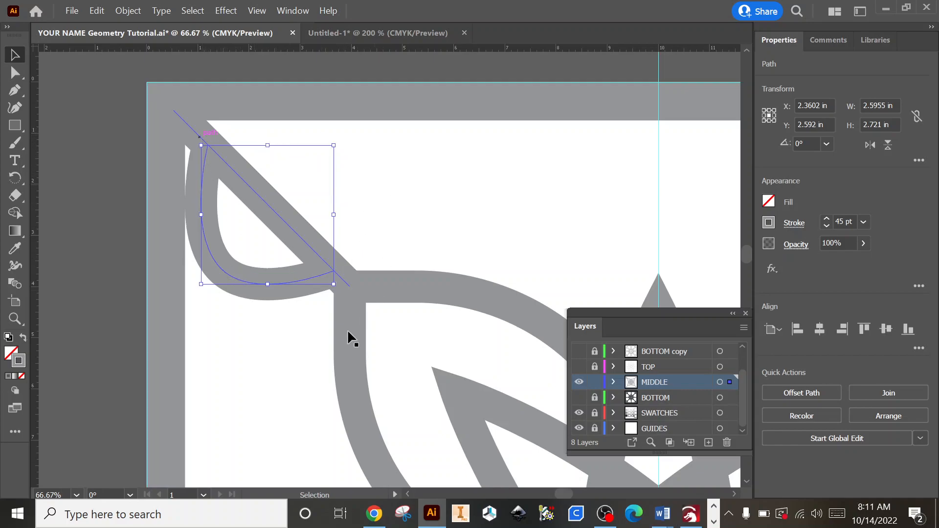
Step: Try to reflect the original curved path across the upper-left diagonal bar, and undo the reflection
key(o)
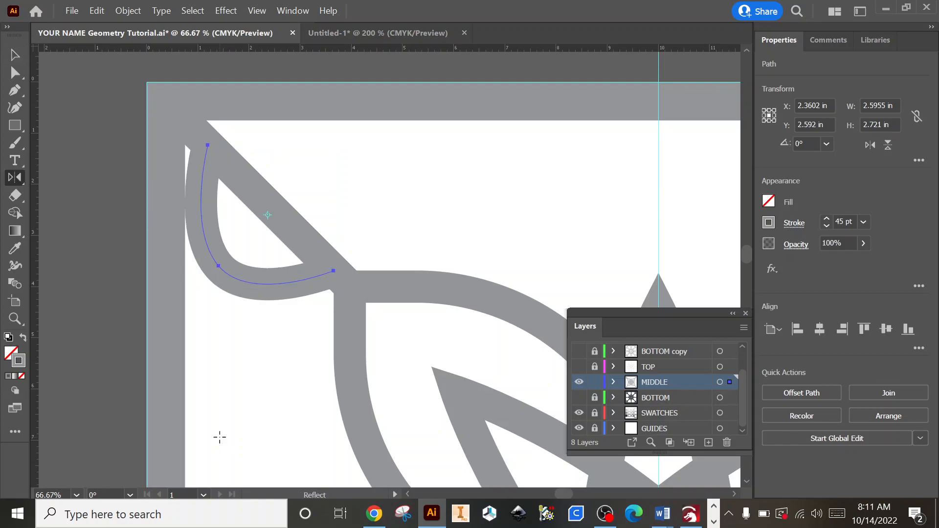
click(219, 155)
drag(318, 253, 319, 254)
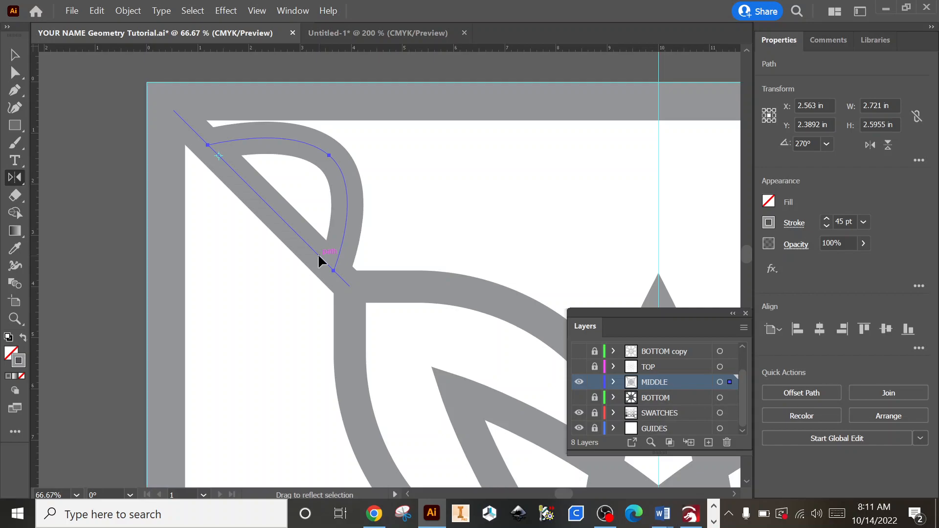
click(318, 253)
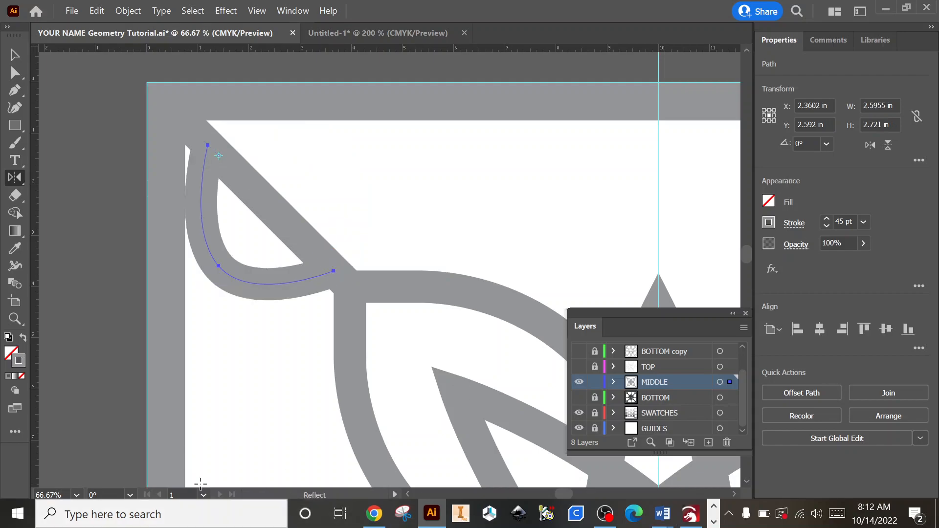
key(ctrl)
Step: Duplicate the curved path in place and reflect the duplicate across the upper-left diagonal bar to form a symmetrical teardrop
click(20, 55)
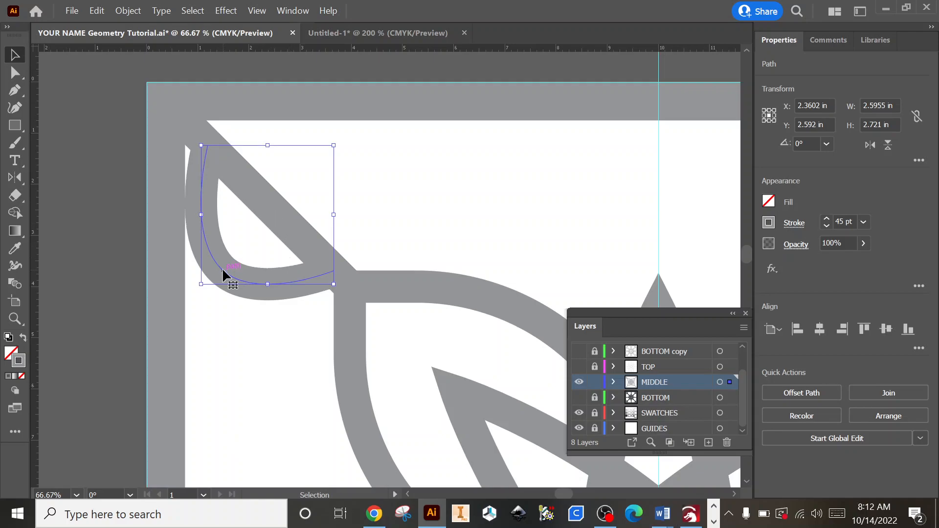
key(ctrl)
key(ctrl)
key(o)
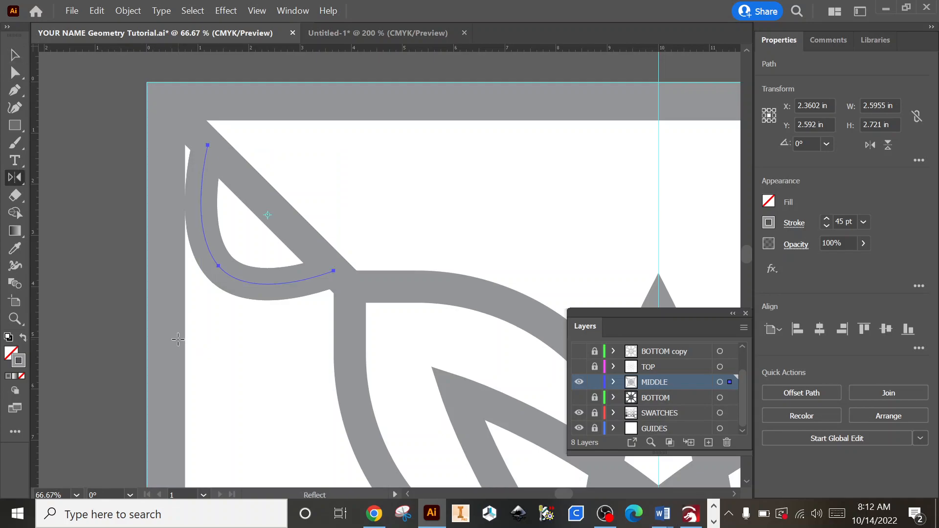
click(219, 155)
drag(316, 252, 316, 254)
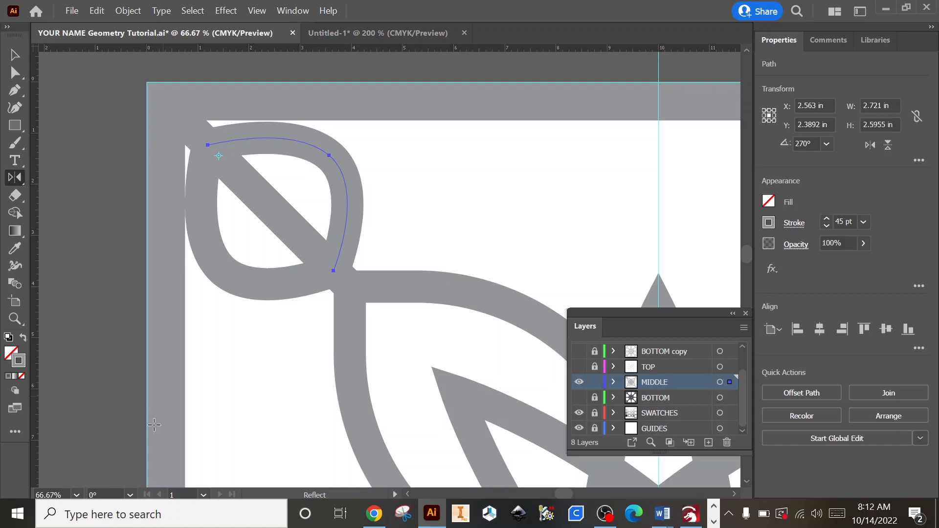
Step: Select both teardrop curves and create three copies rotated in 90° increments around the artboard centre to fill the other corners
click(15, 56)
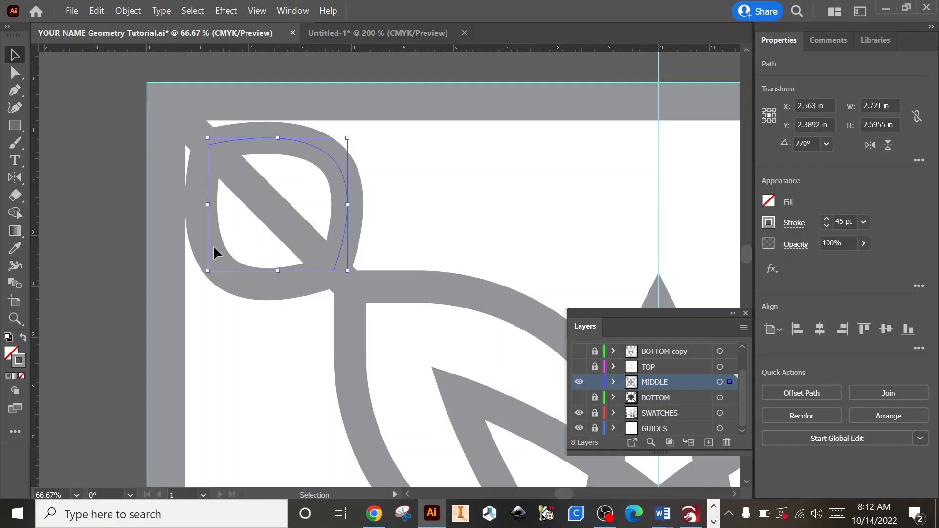
drag(216, 269, 219, 264)
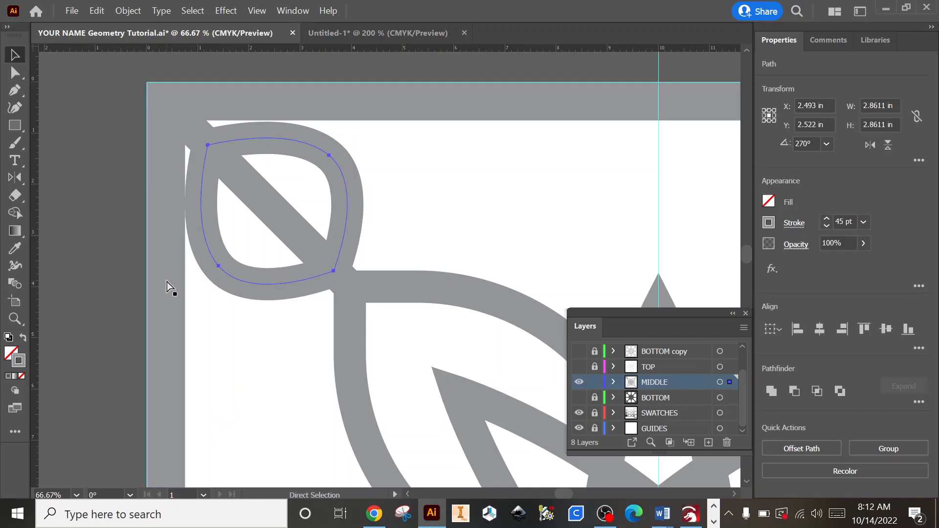
key(ctrl+0)
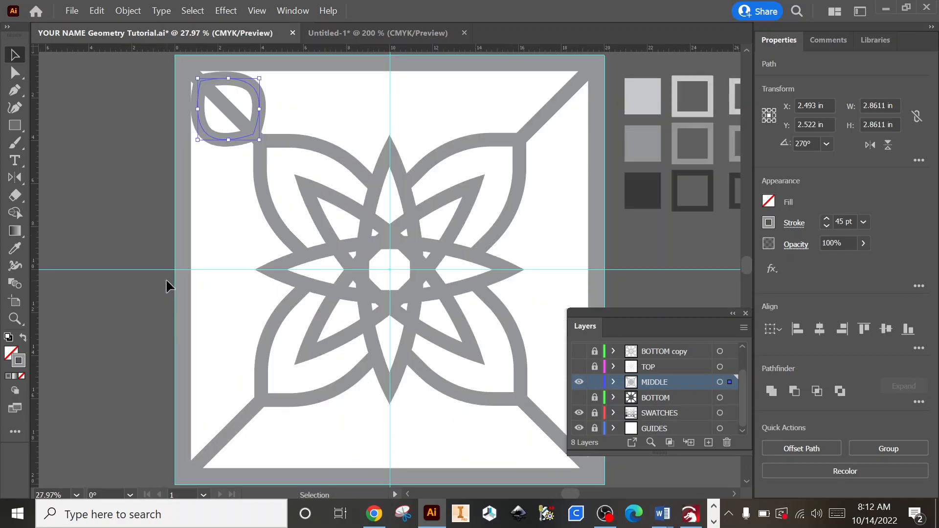
key(r)
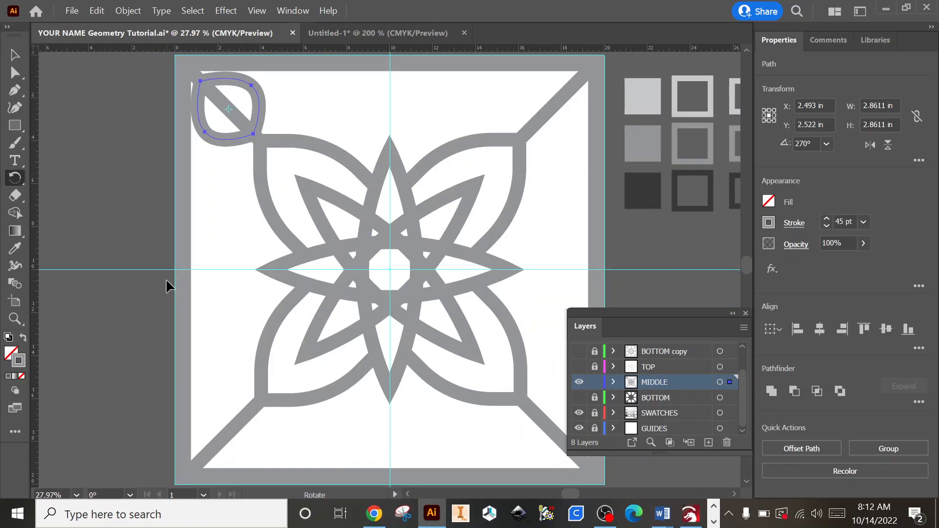
alt+click(390, 270)
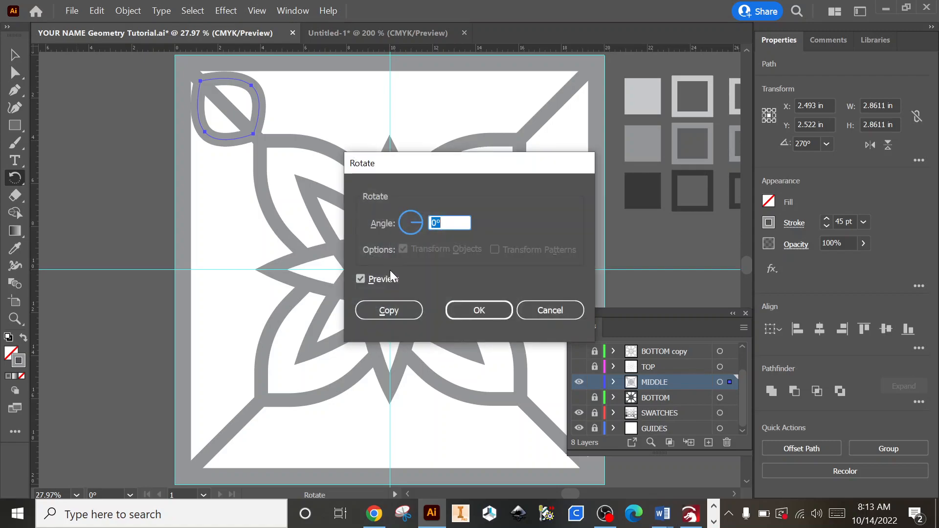
text(90)
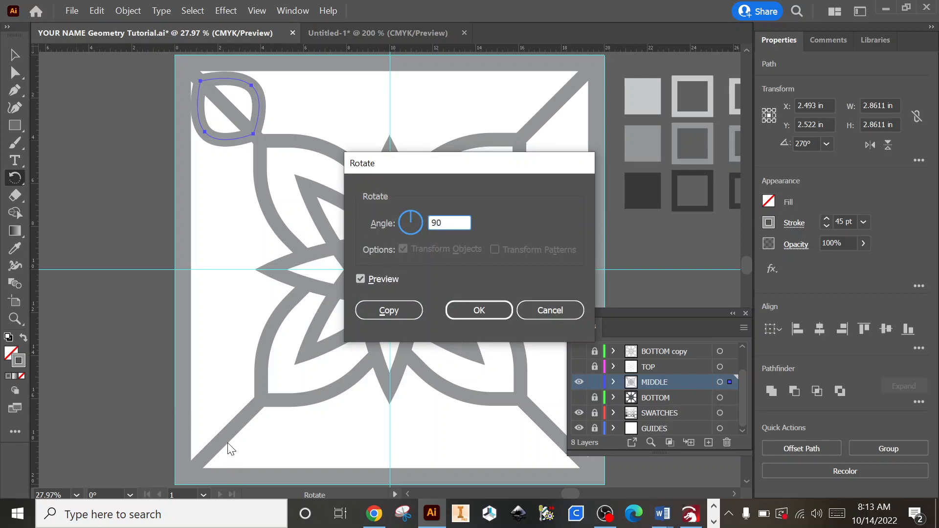
click(380, 311)
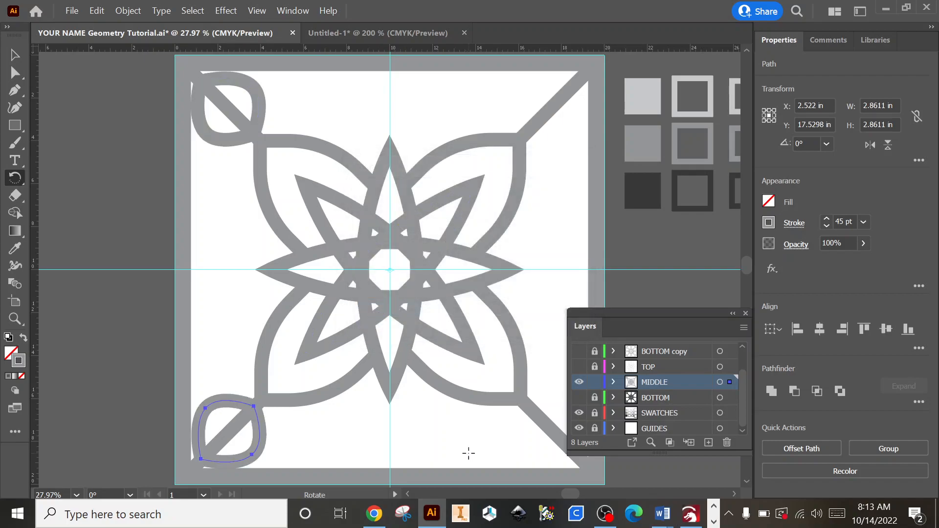
key(ctrl+d)
key(ctrl+d)
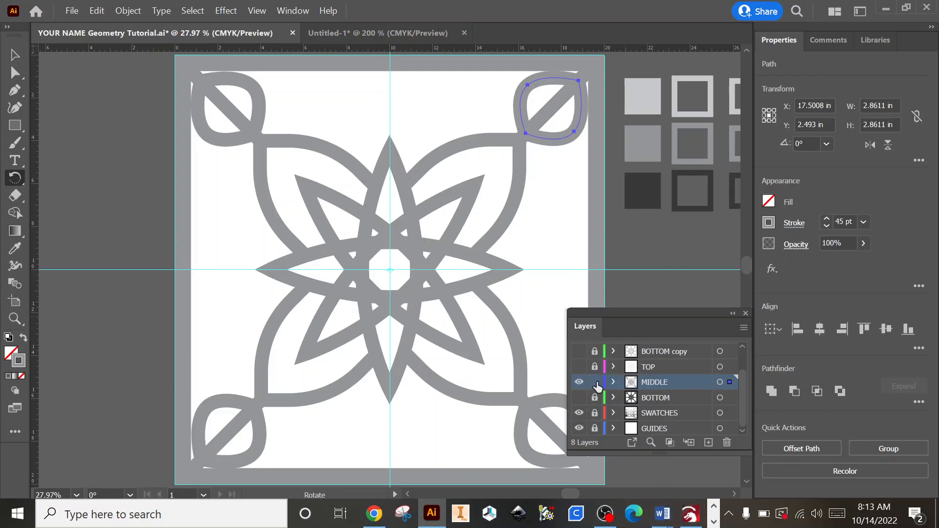
Step: Lock the MIDDLE layer and compare it with the TOP layer by showing each alone, ending with only MIDDLE's artwork shown
click(580, 382)
click(580, 367)
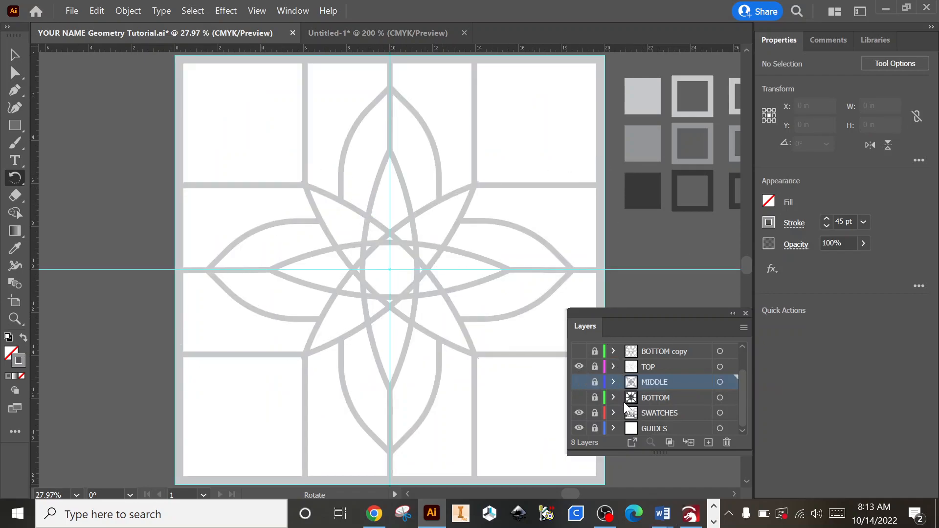
click(580, 382)
click(579, 367)
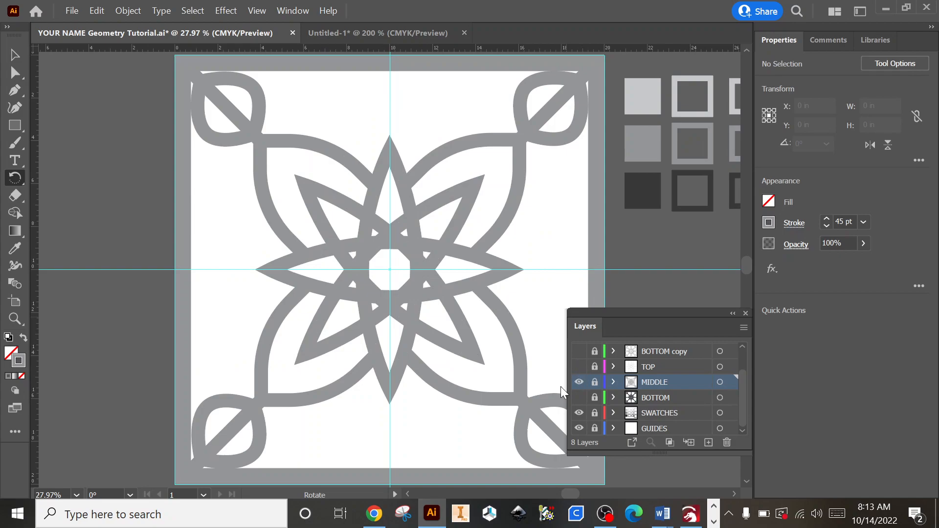
Step: Show the BOTTOM layer alone, and turn on MIDDLE and TOP above it to display the full layered design
click(579, 382)
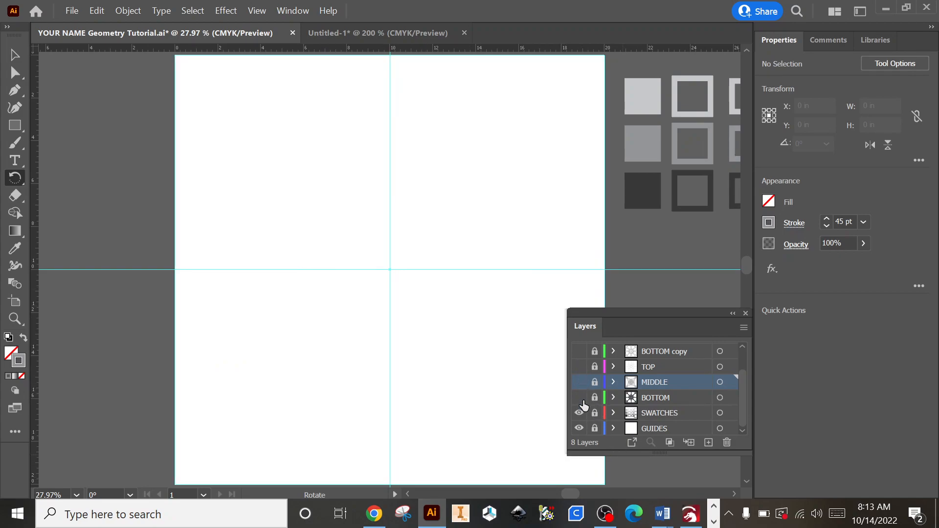
click(579, 398)
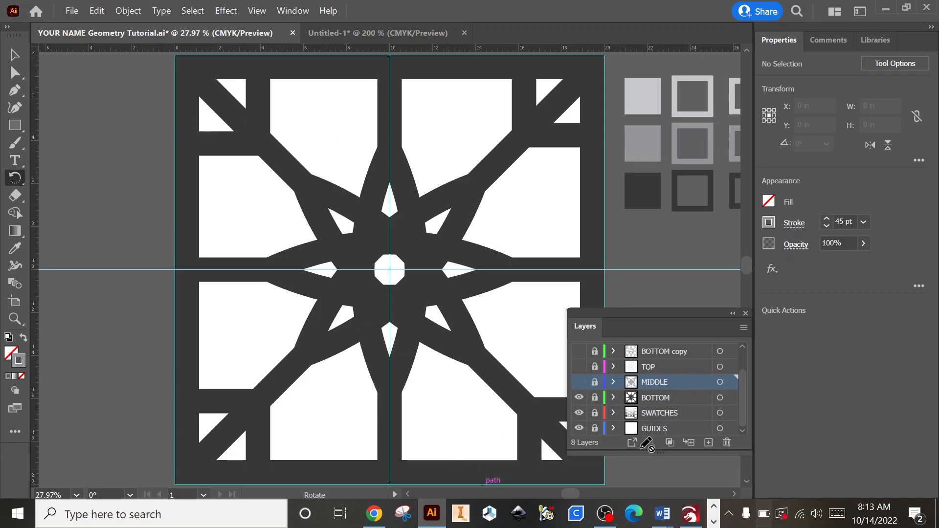
click(578, 383)
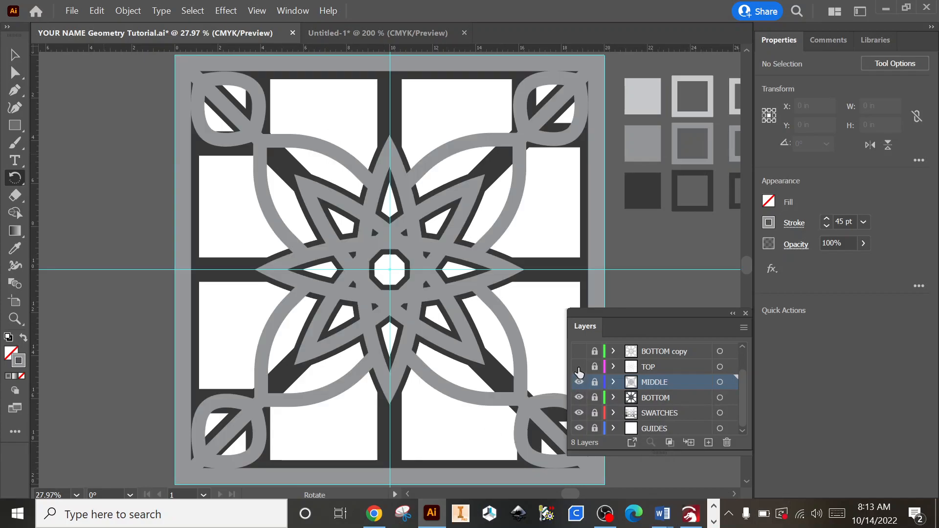
click(580, 367)
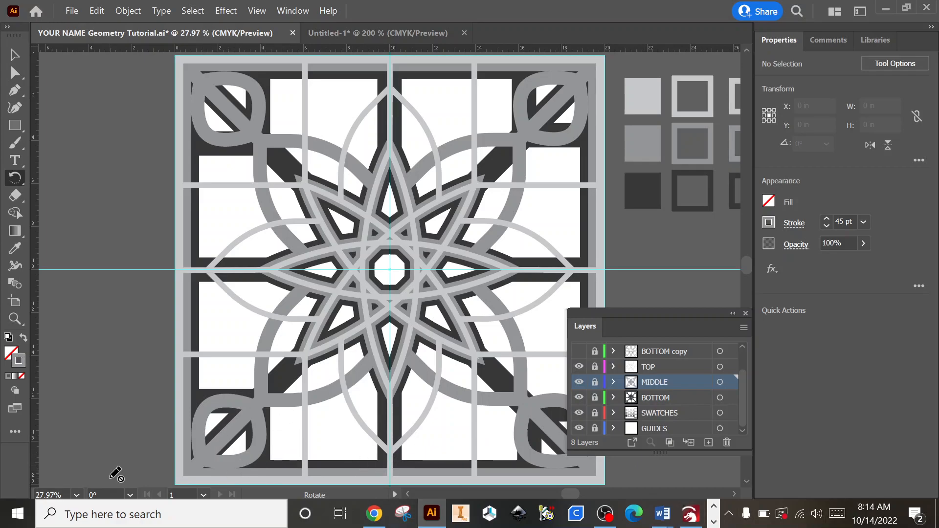
click(605, 514)
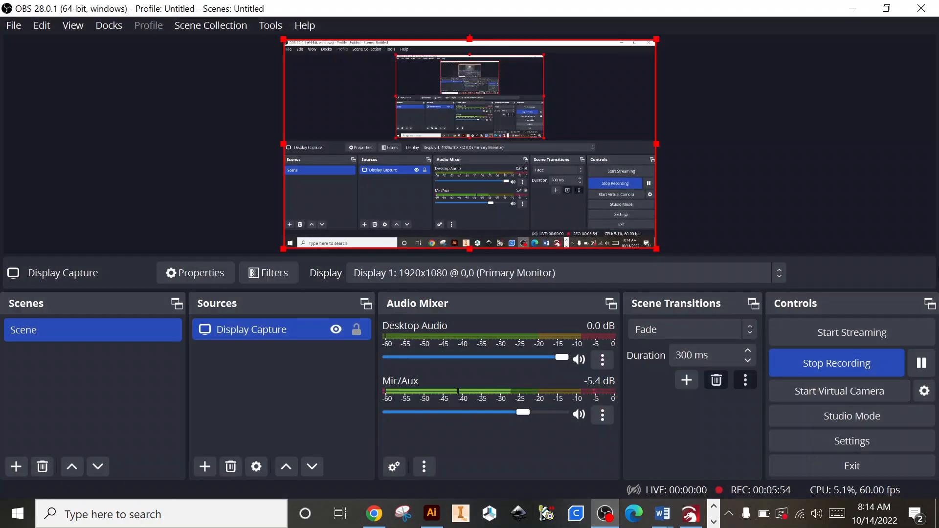